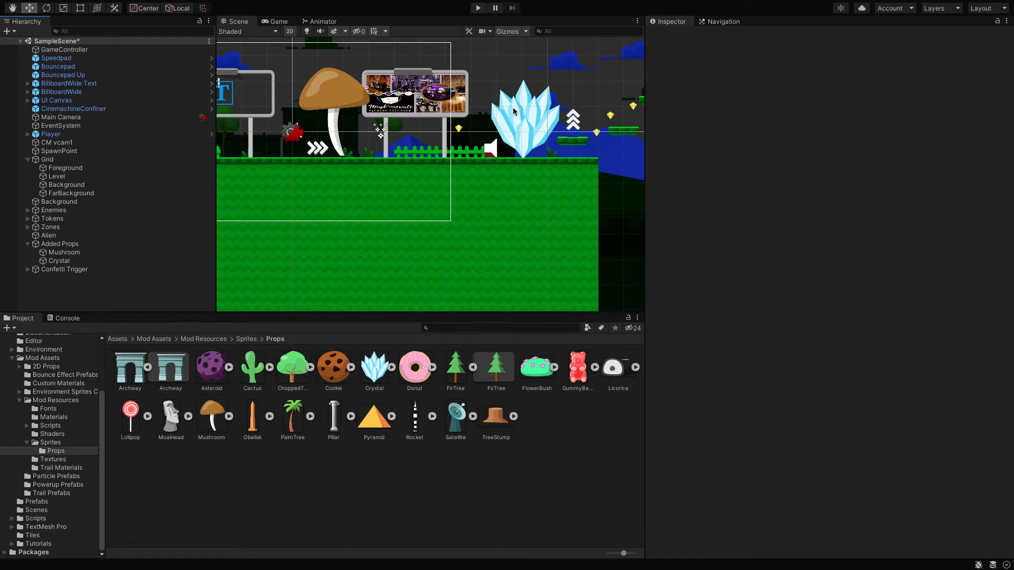
Place the Pyramid sprite from the Props folder into the scene, on the grassy ledge past the second gap.
click(537, 69)
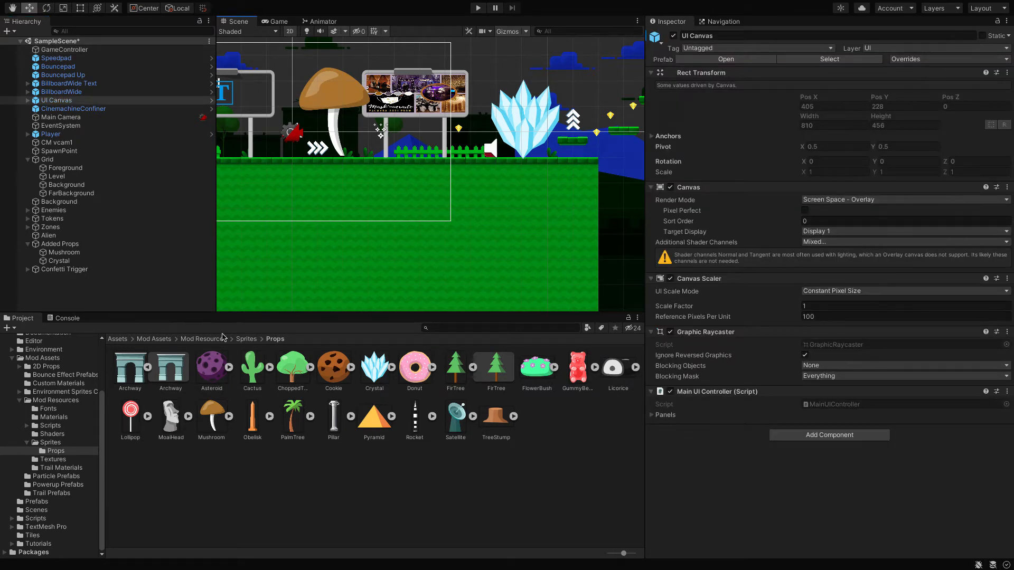
click(53, 451)
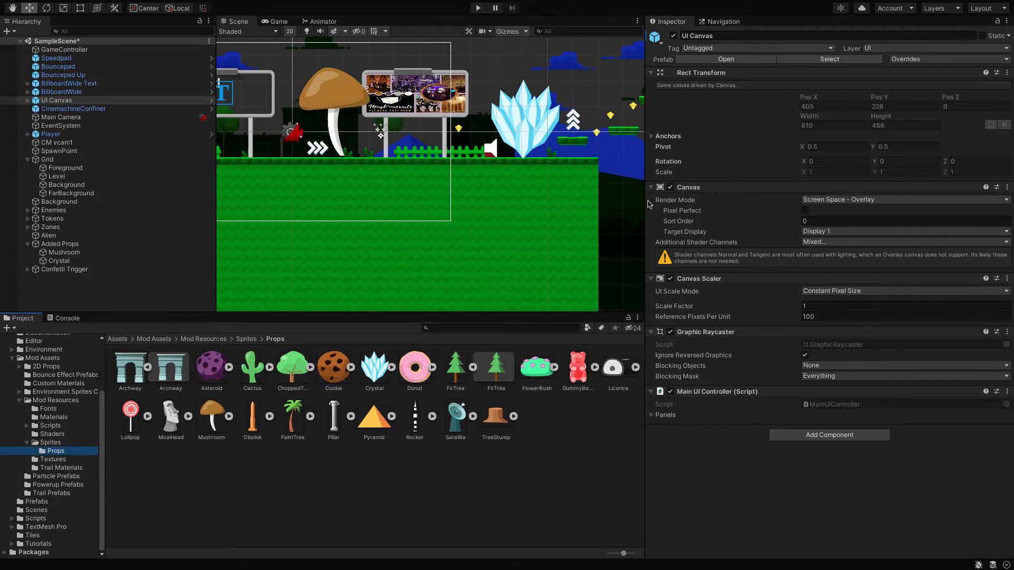
click(392, 417)
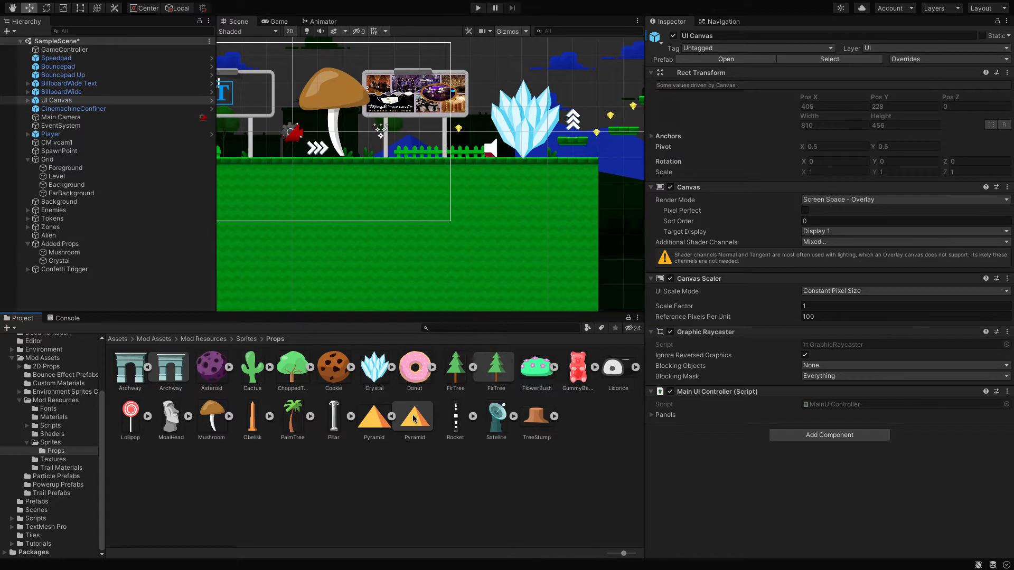
scroll(596, 214, down, 3)
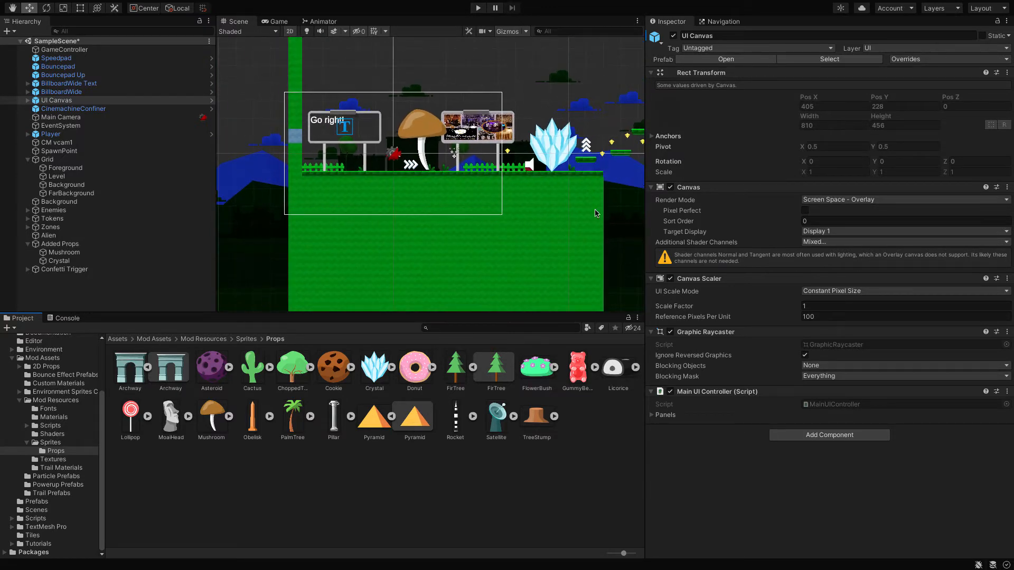
click(596, 213)
key(Right)
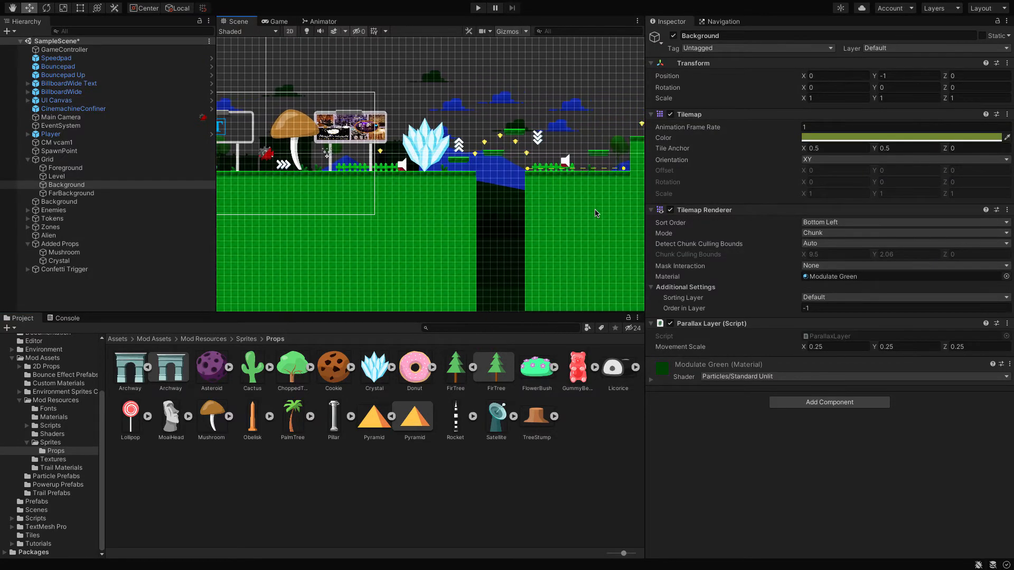
key(Right)
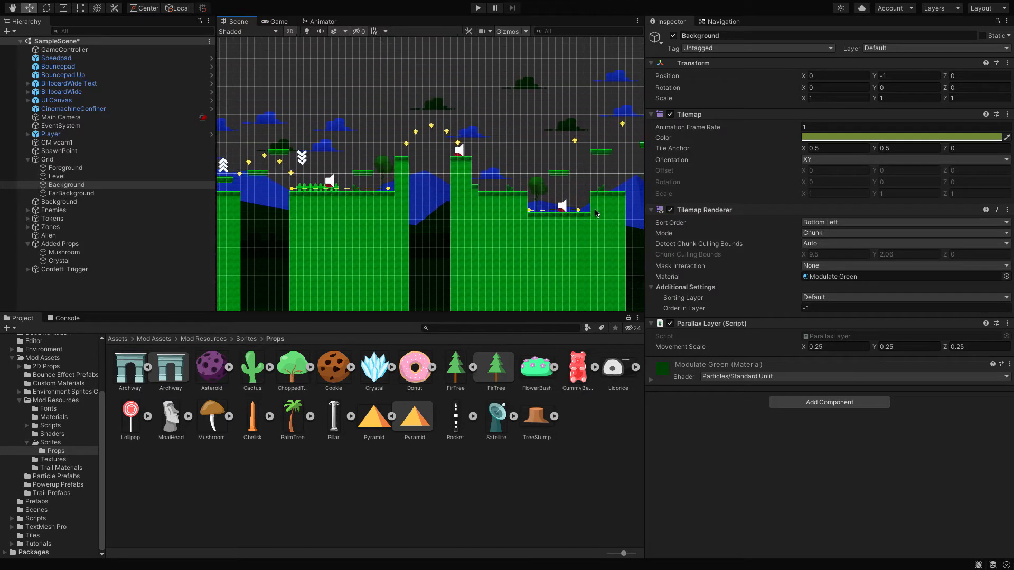
drag(420, 411, 508, 173)
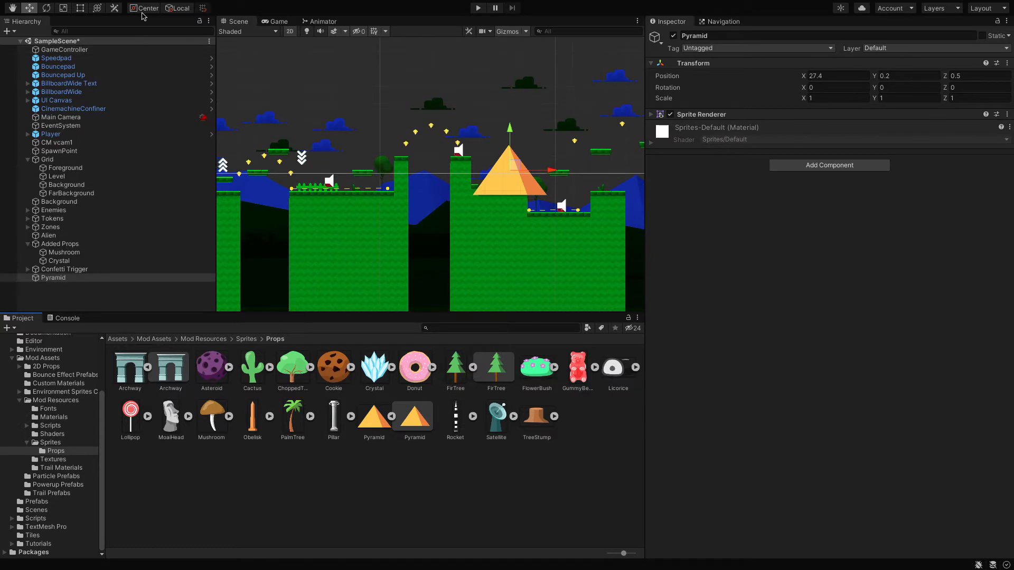
Scale the pyramid down to about 0.54 in X and 0.59 in Y.
click(69, 9)
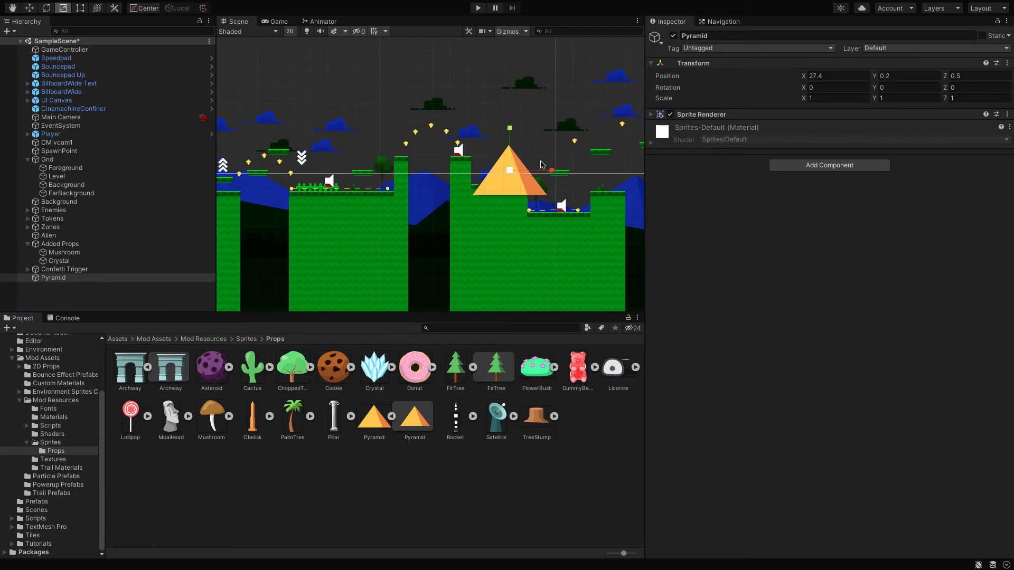
drag(552, 171, 533, 174)
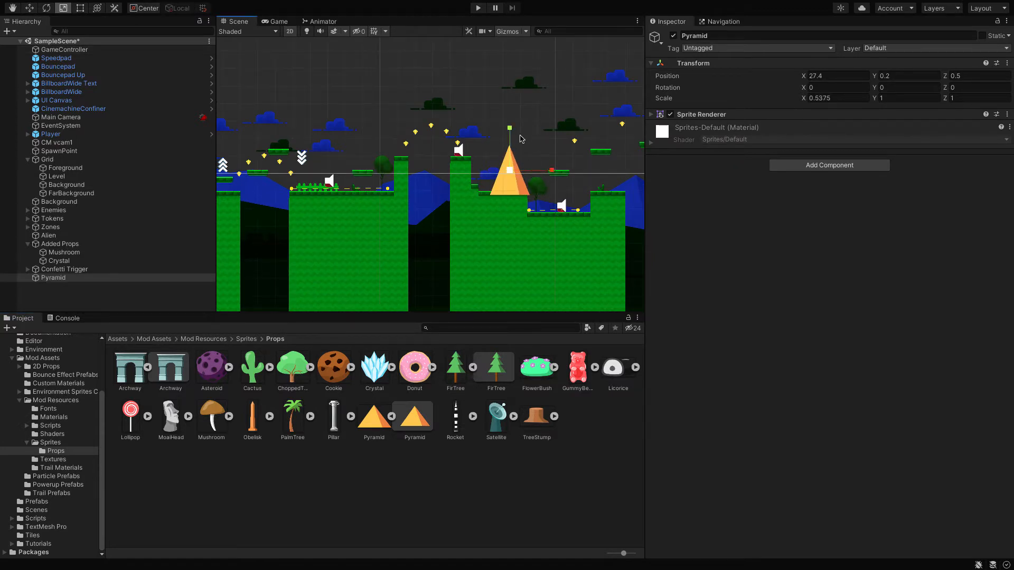
drag(510, 132, 510, 153)
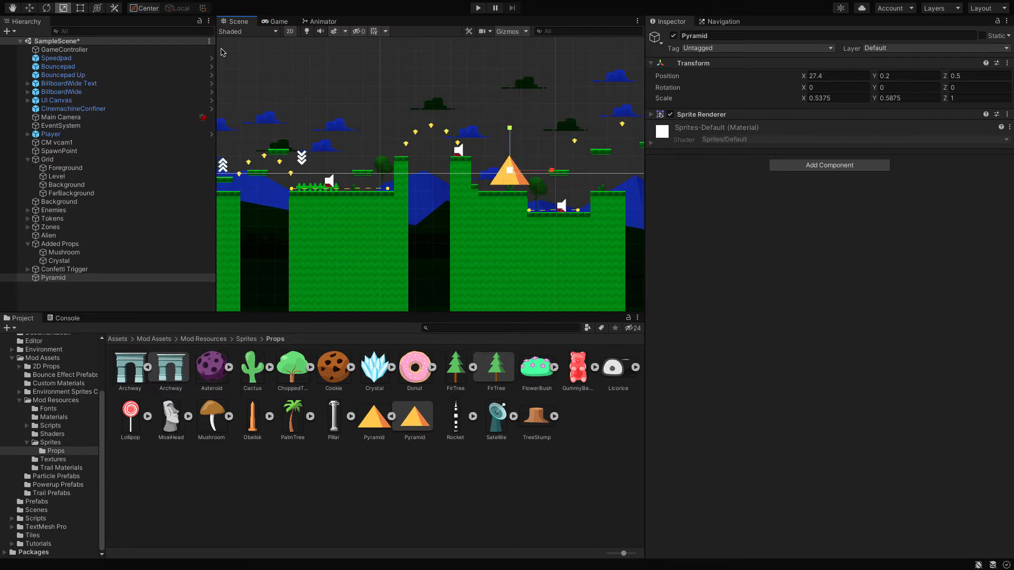
Move the pyramid onto the ledge at about X 26.76, Y -0.13, and make it a child of Added Props.
click(29, 7)
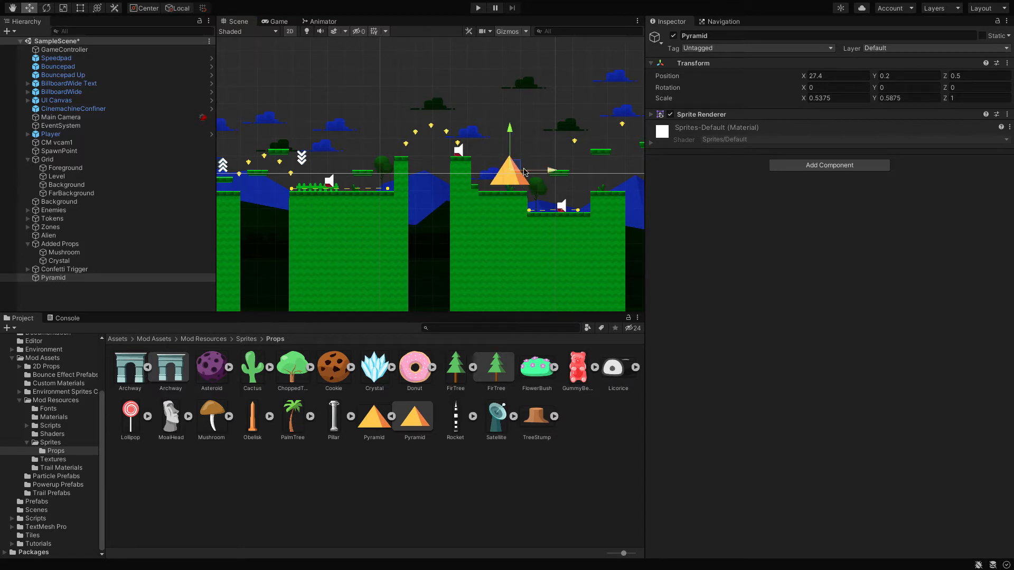
drag(516, 172, 505, 177)
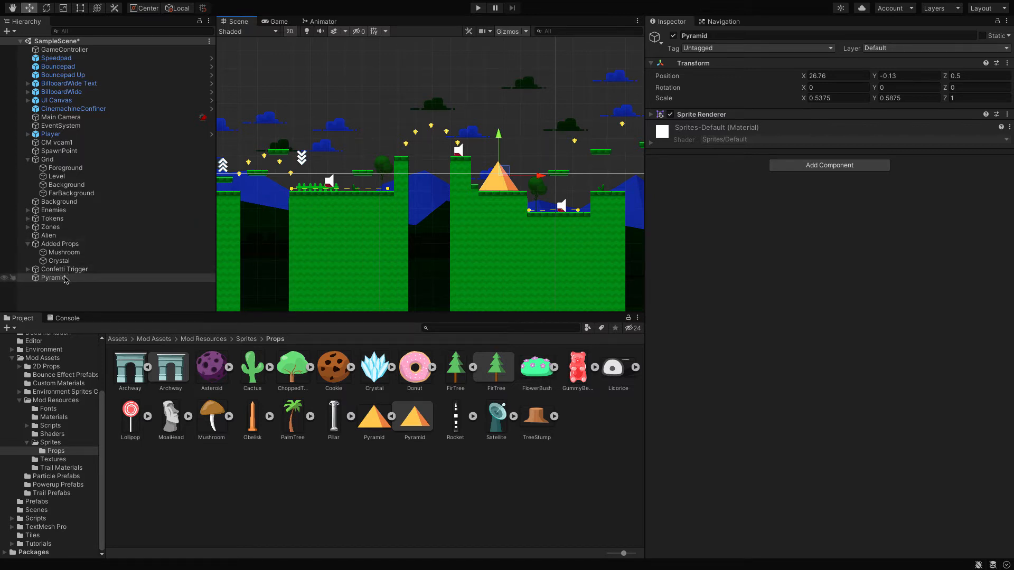
click(64, 277)
drag(63, 278, 147, 257)
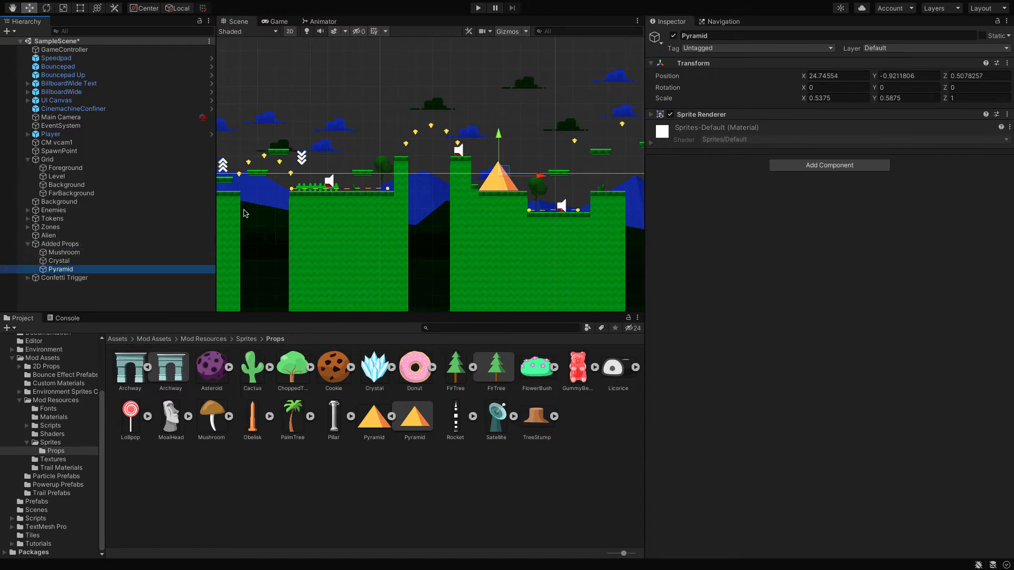
Import download.png from the Desktop as a new asset in the Props folder.
click(370, 458)
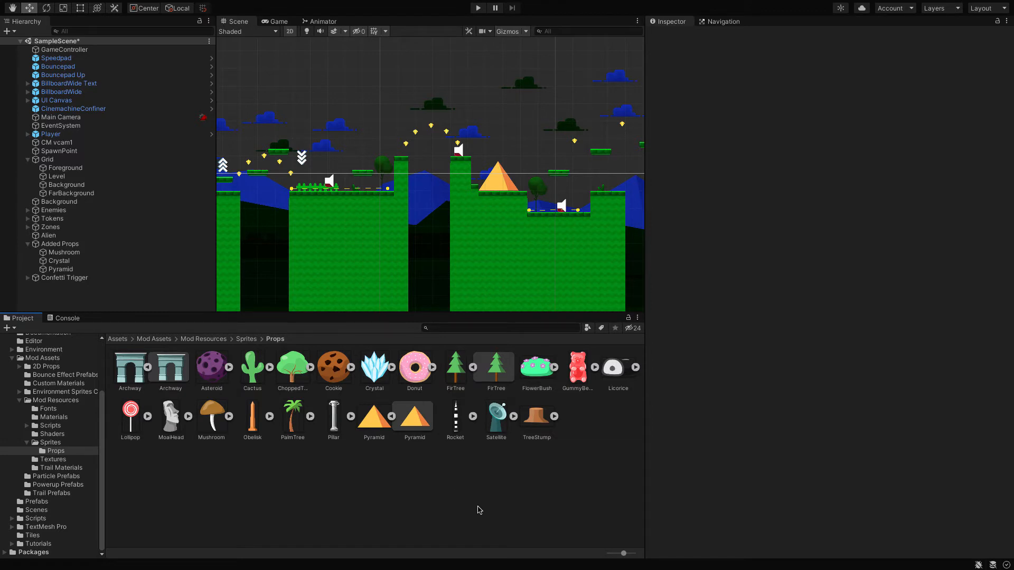
right_click(462, 511)
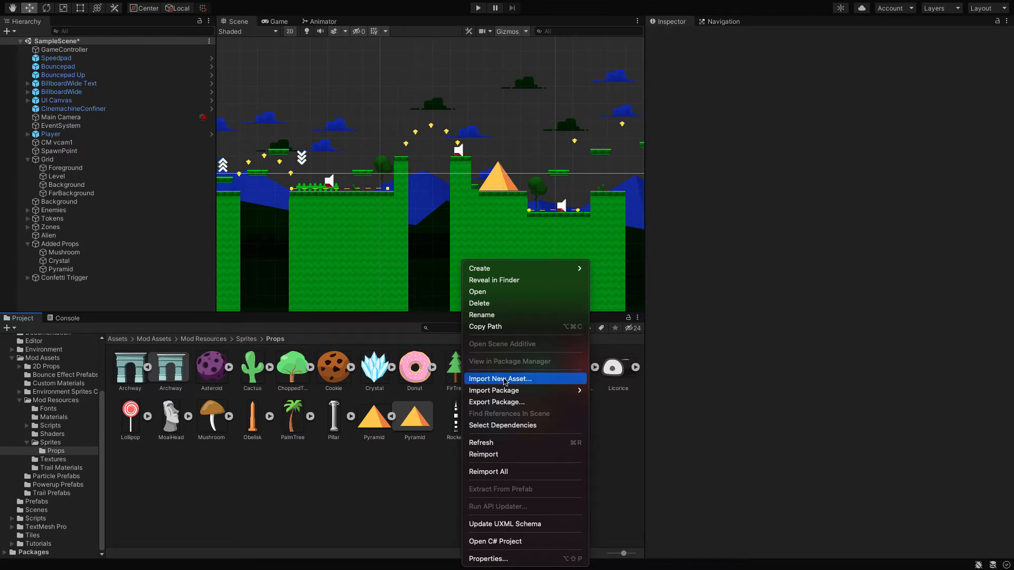
click(505, 380)
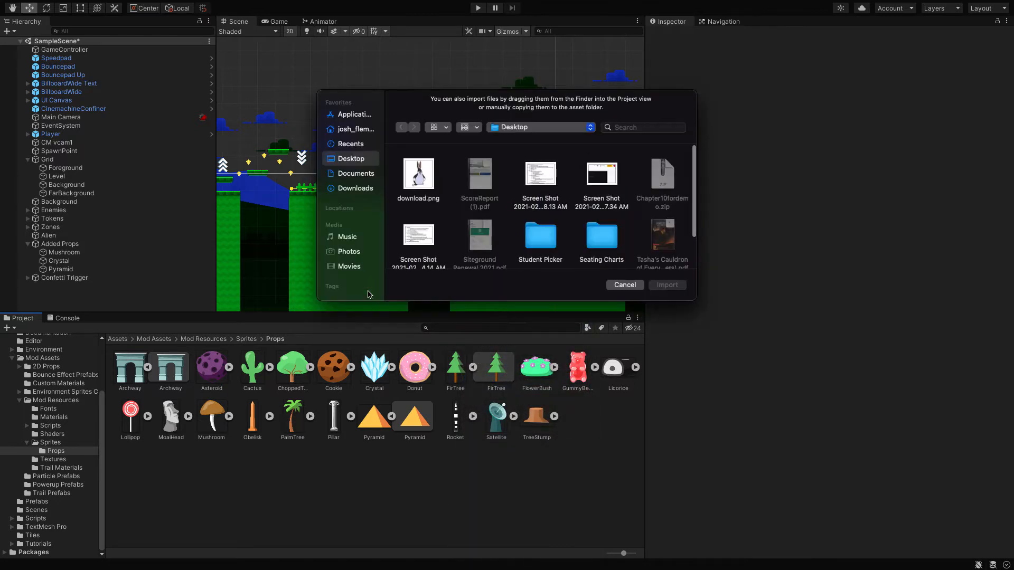
click(417, 169)
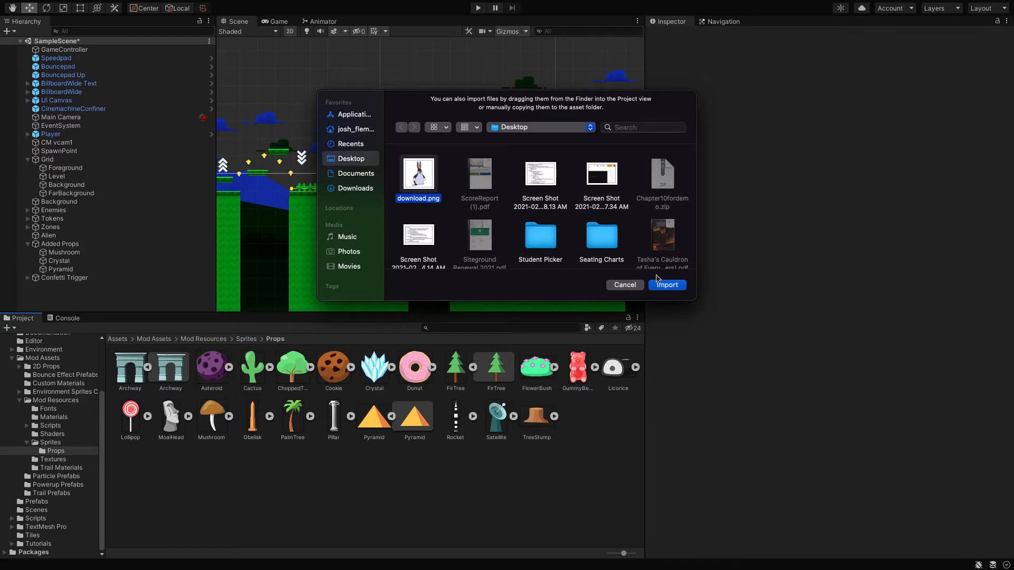
click(674, 288)
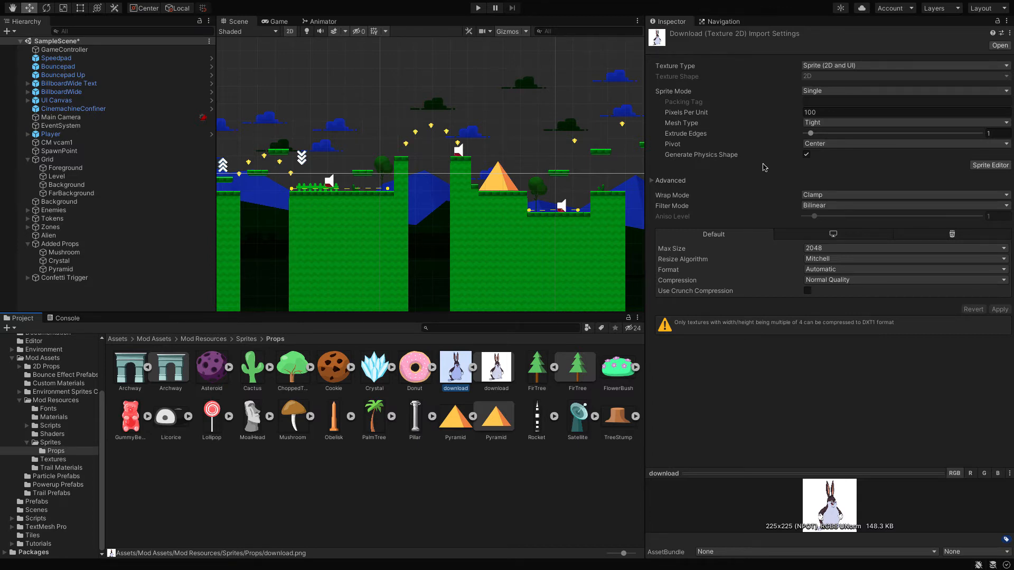
Place the imported download sprite in the scene above the narrow grass pillar, at about X 21.24, Y 2.14.
click(815, 112)
click(499, 367)
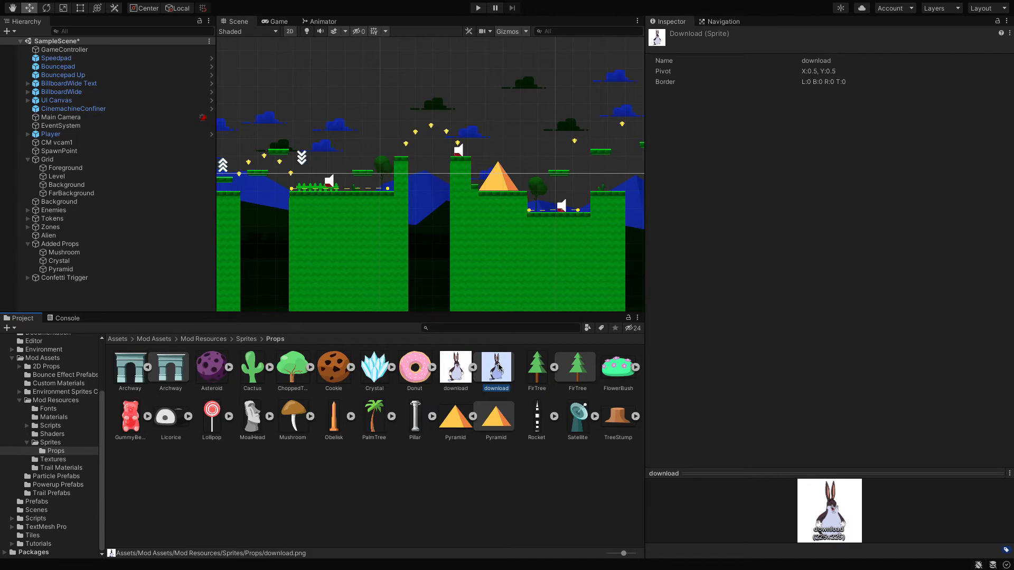
drag(499, 367, 306, 157)
scroll(510, 120, up, 5)
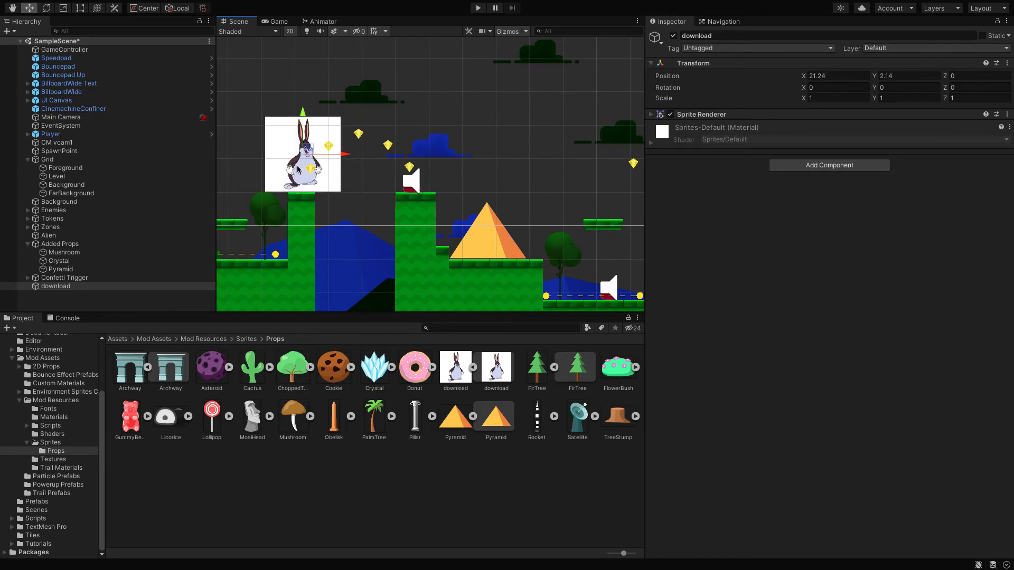
click(299, 170)
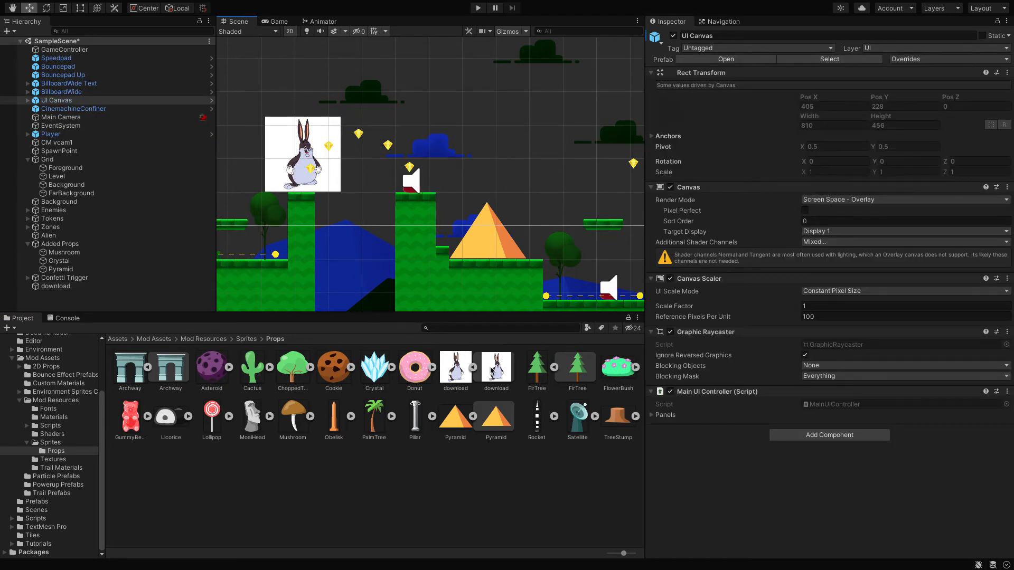
Open the download texture in the Sprite Editor and enlarge the editor window to show the whole rabbit.
click(493, 372)
click(449, 378)
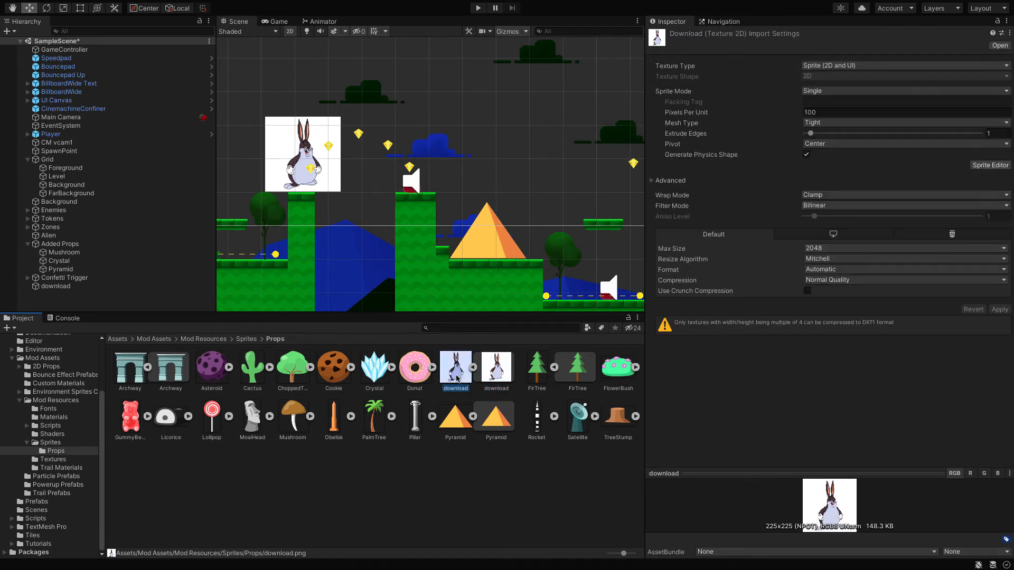
click(473, 368)
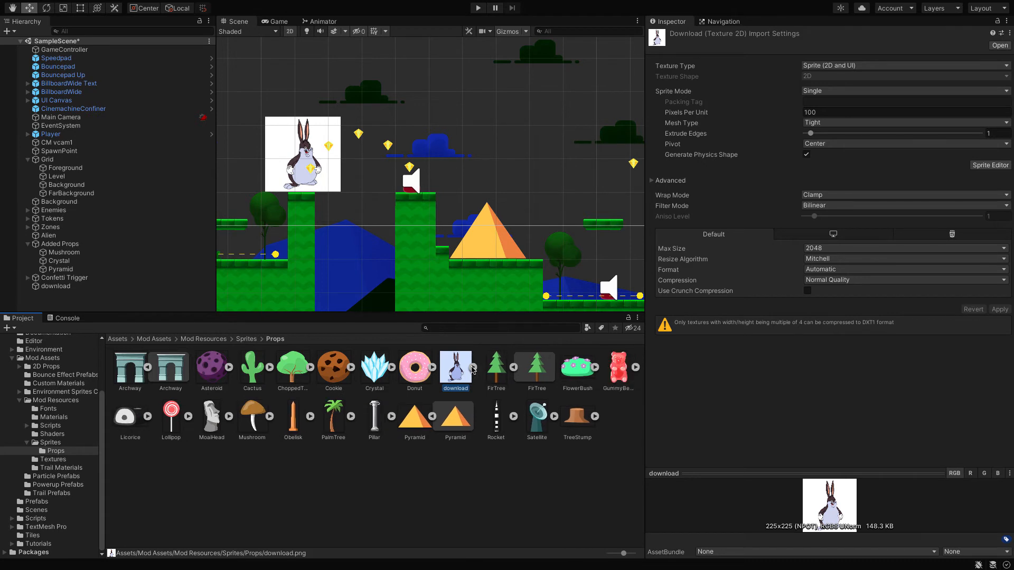
click(473, 368)
click(473, 369)
click(981, 169)
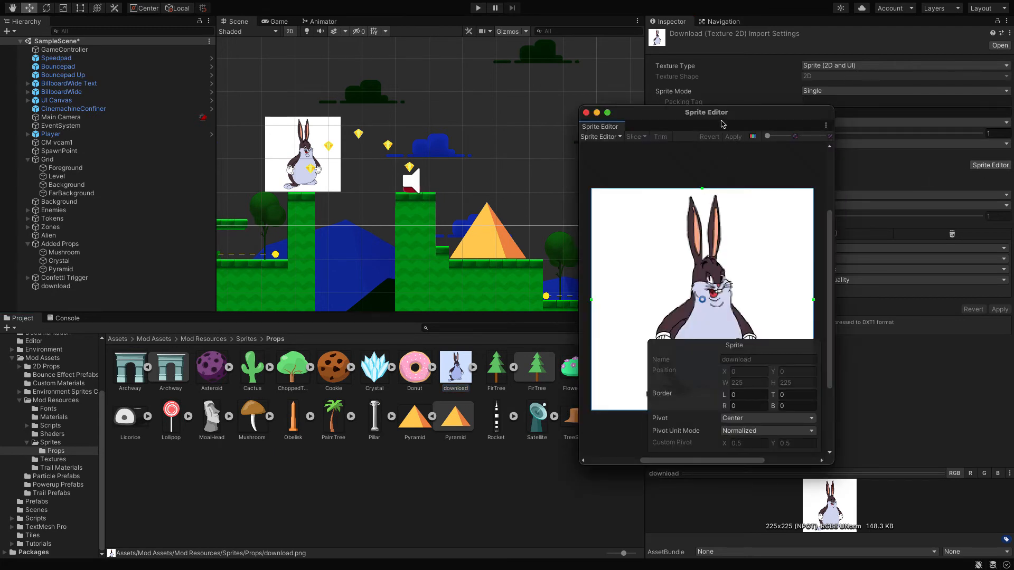
drag(723, 110, 549, 90)
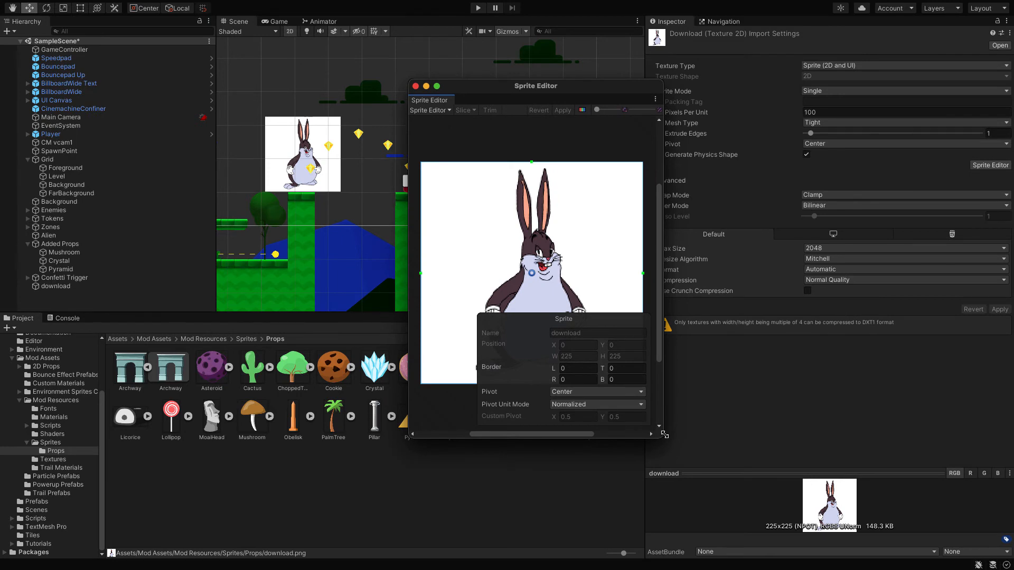
drag(663, 437, 824, 436)
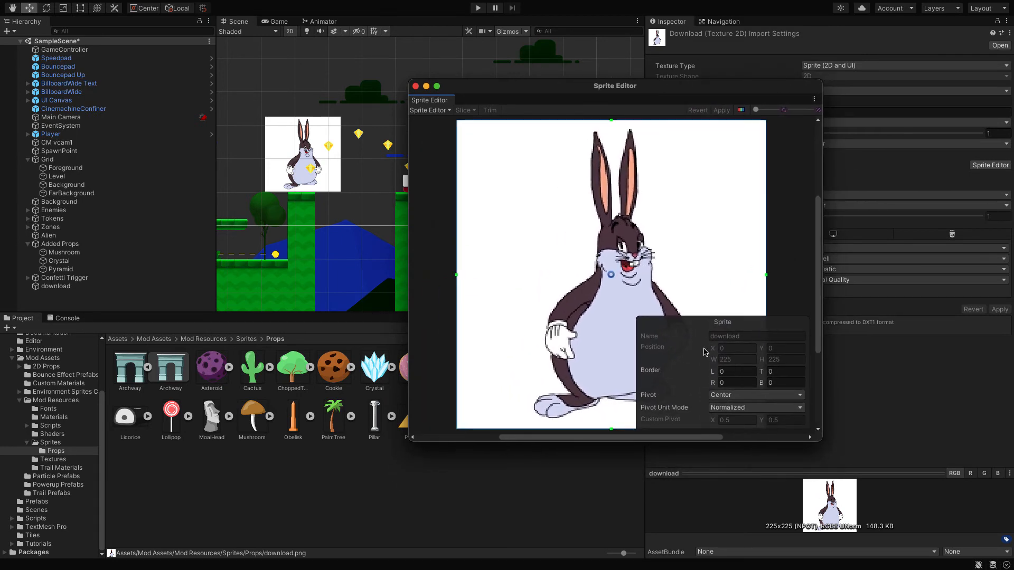
drag(473, 90, 320, 62)
drag(668, 413, 844, 473)
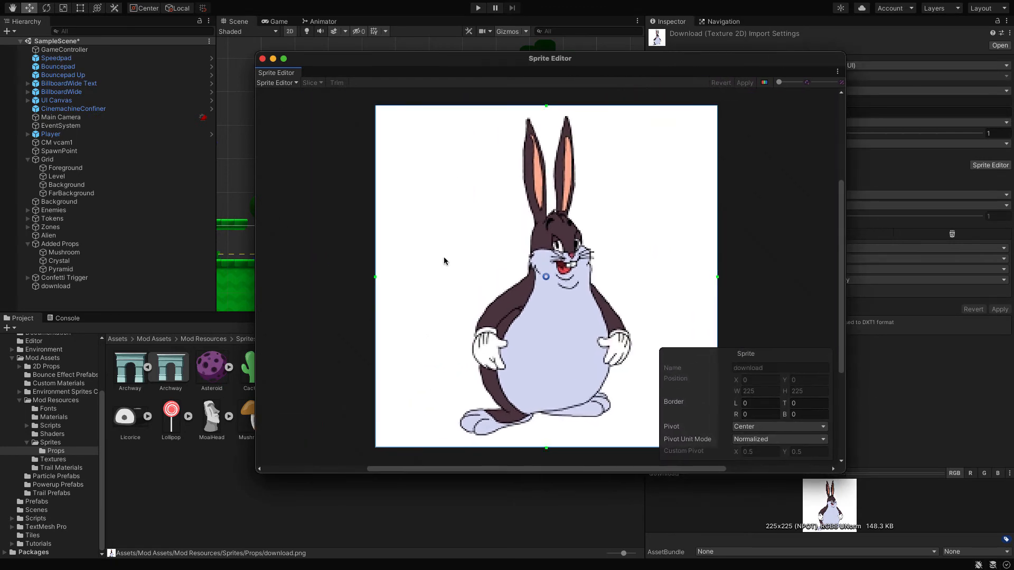
Switch to Custom Outline mode and draw an outline over the rabbit's face, adjusting its points to follow the cheek.
click(291, 83)
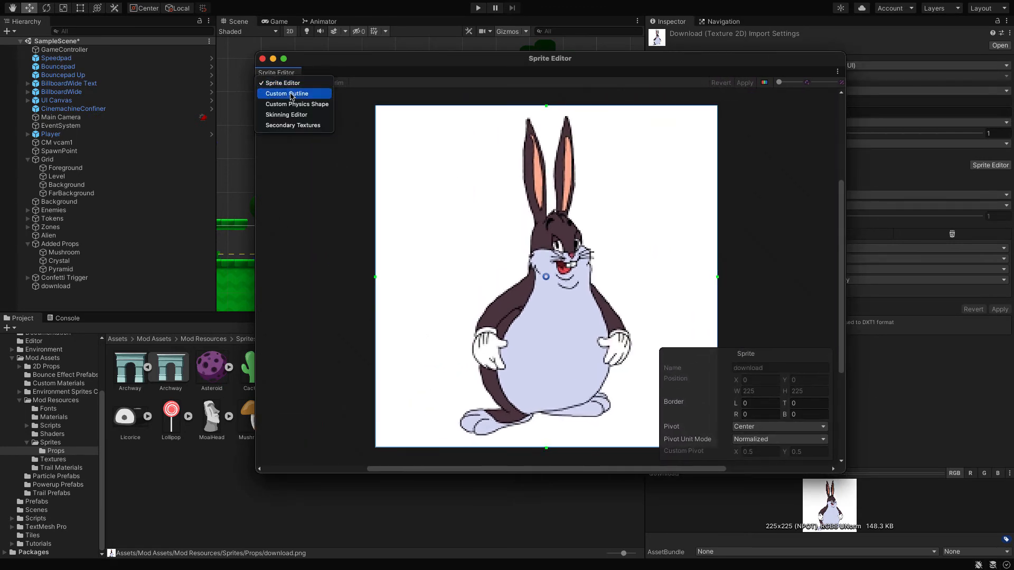
click(288, 93)
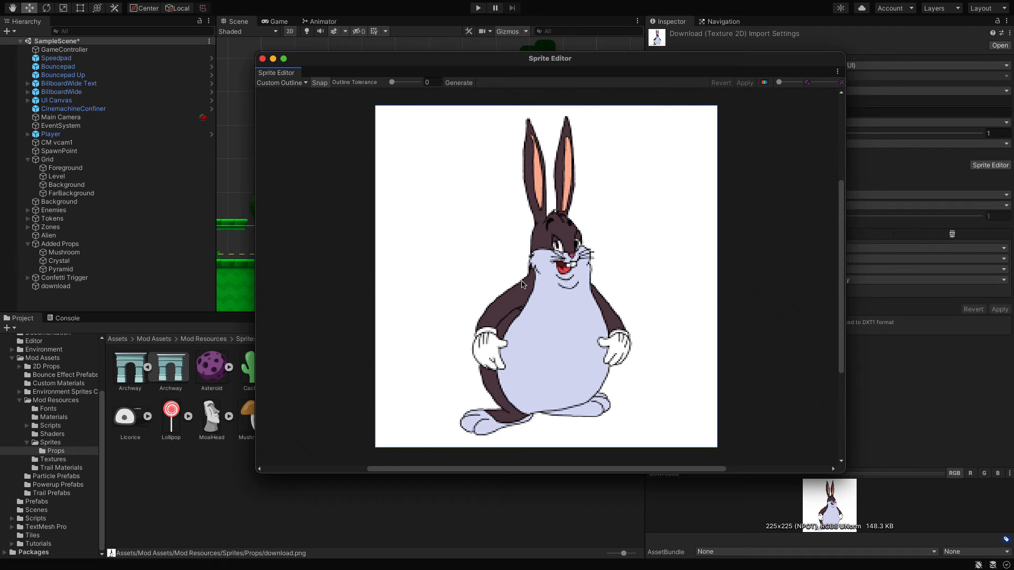
scroll(575, 275, up, 5)
scroll(575, 274, down, 3)
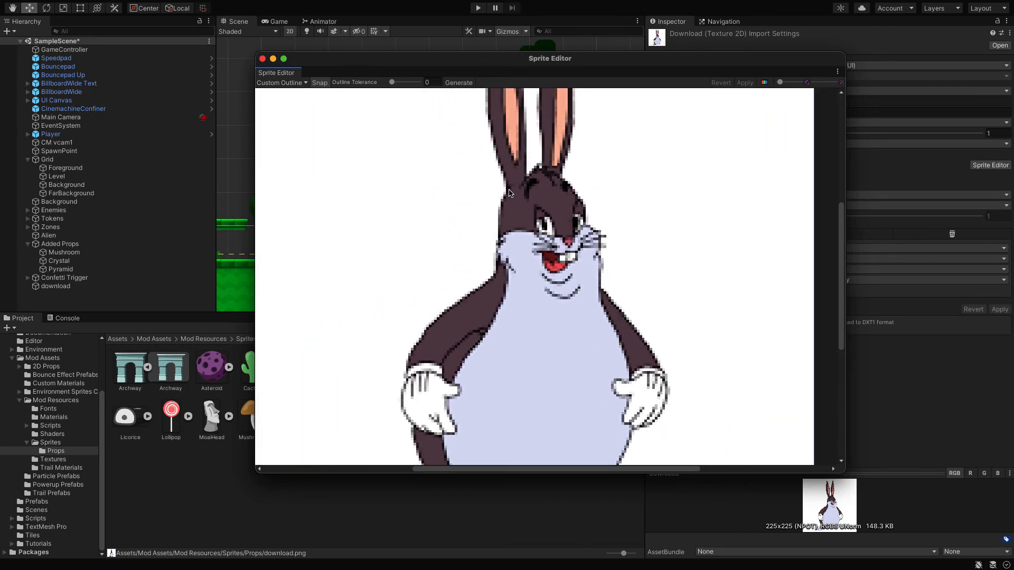
drag(509, 193, 601, 285)
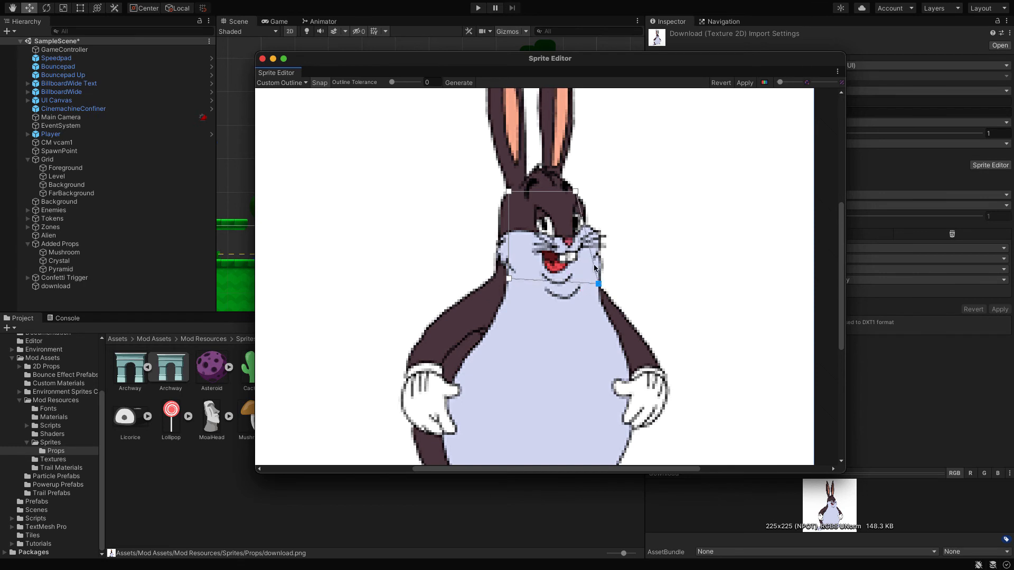
drag(589, 247, 586, 207)
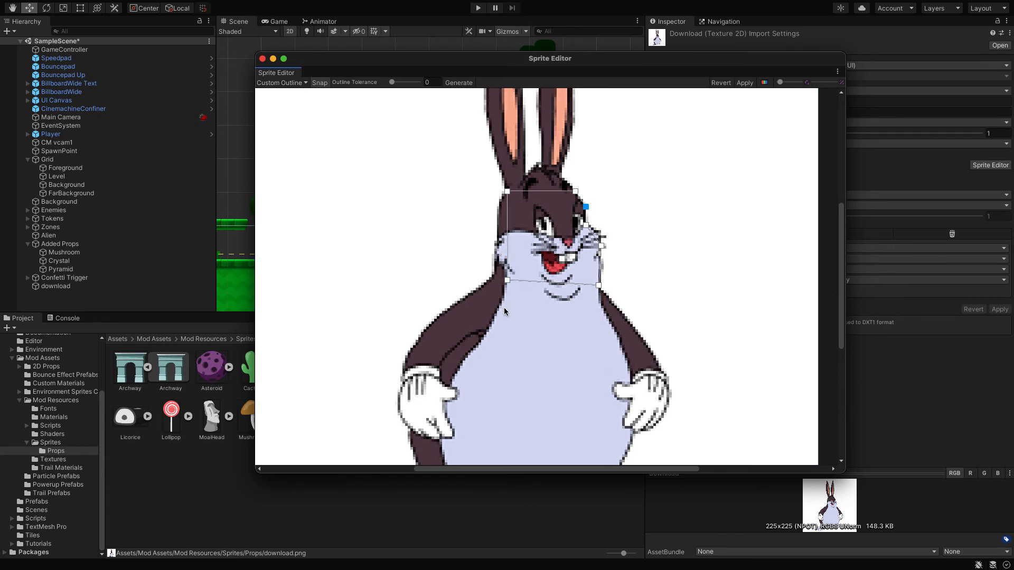
Add a square custom outline over the rabbit's belly and apply the outlines to the sprite.
drag(503, 306, 604, 408)
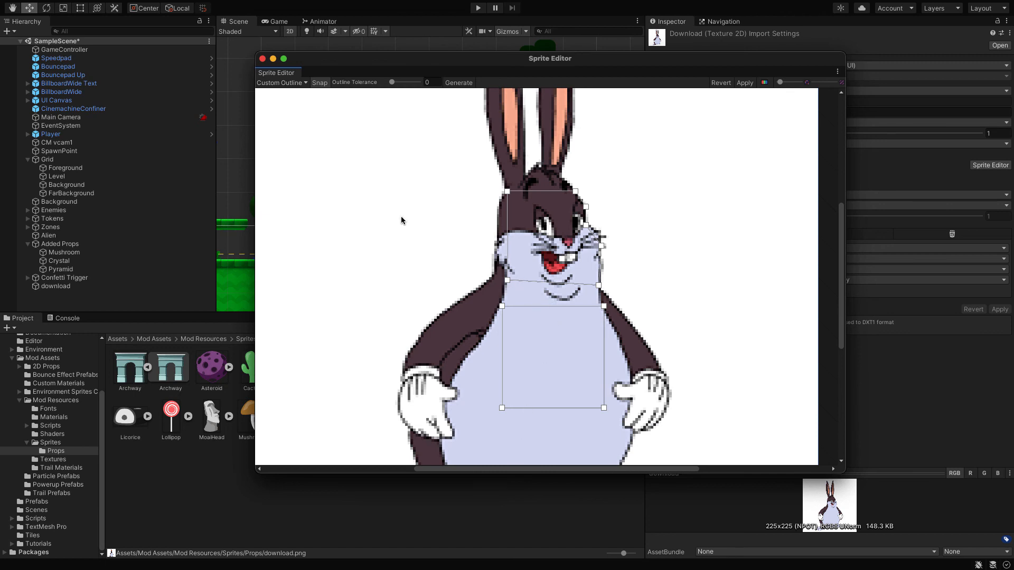
click(744, 83)
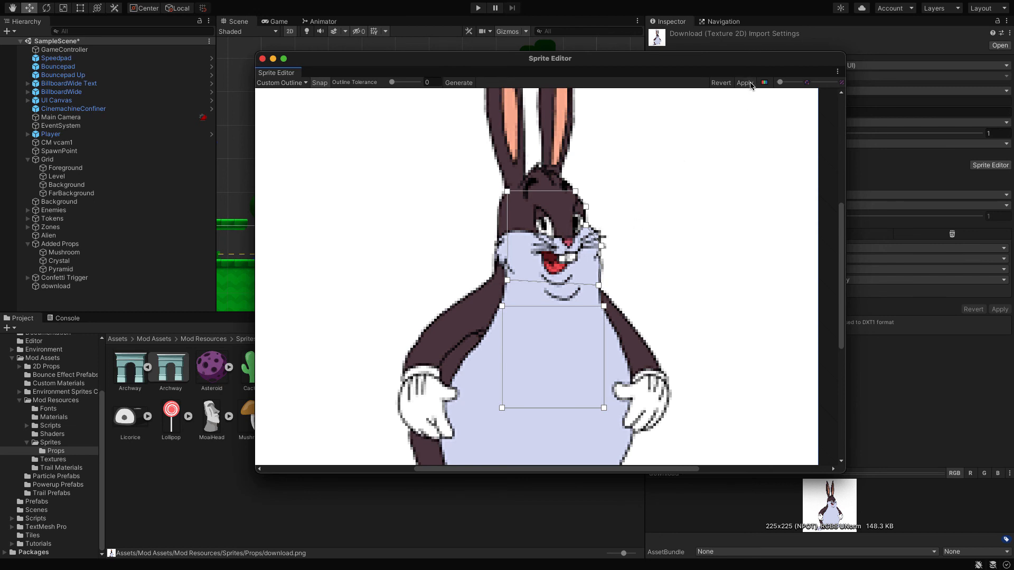
click(262, 59)
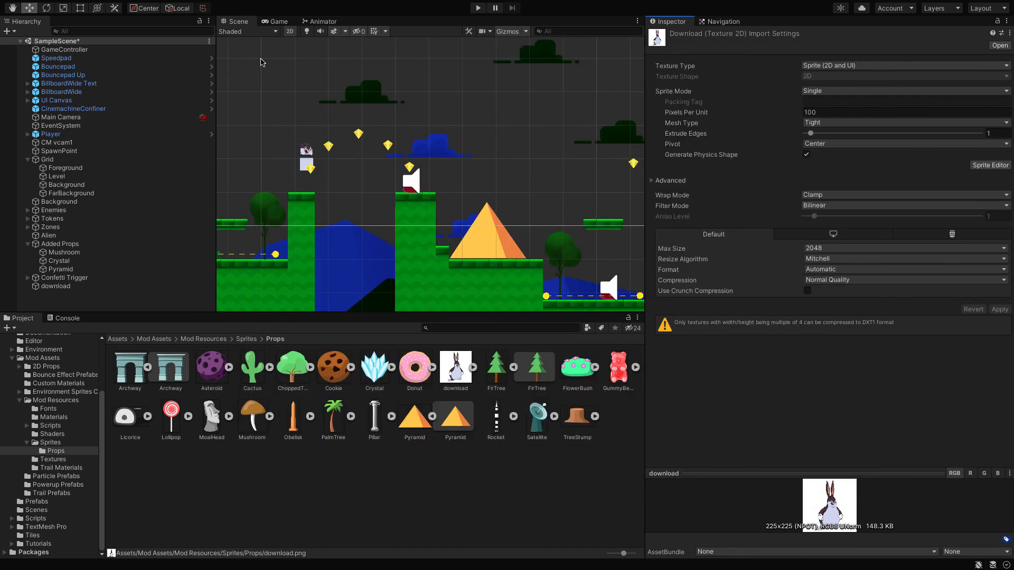
scroll(308, 156, up, 5)
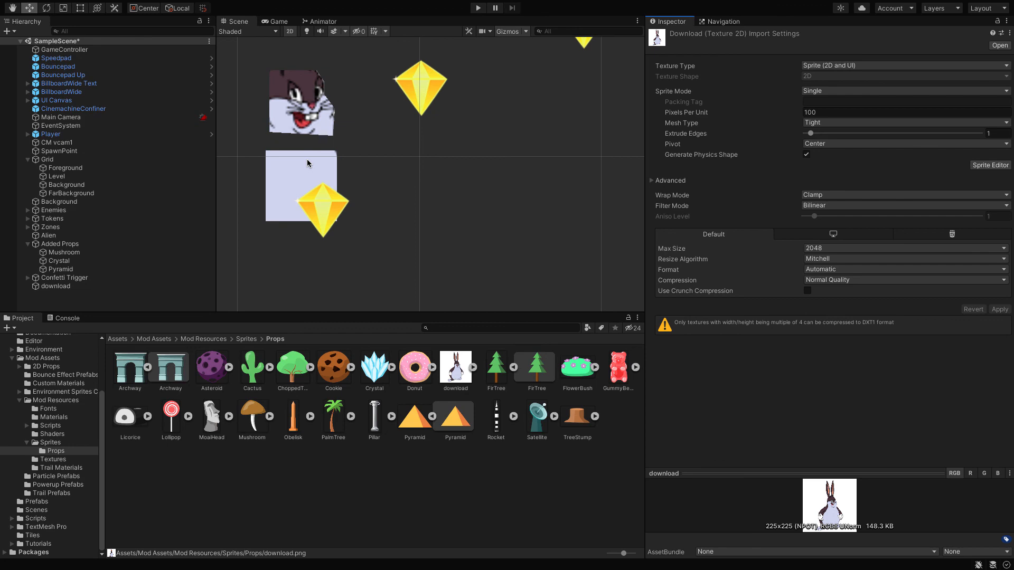
Take the Unity editor window out of full-screen mode.
mouse_move(300, 3)
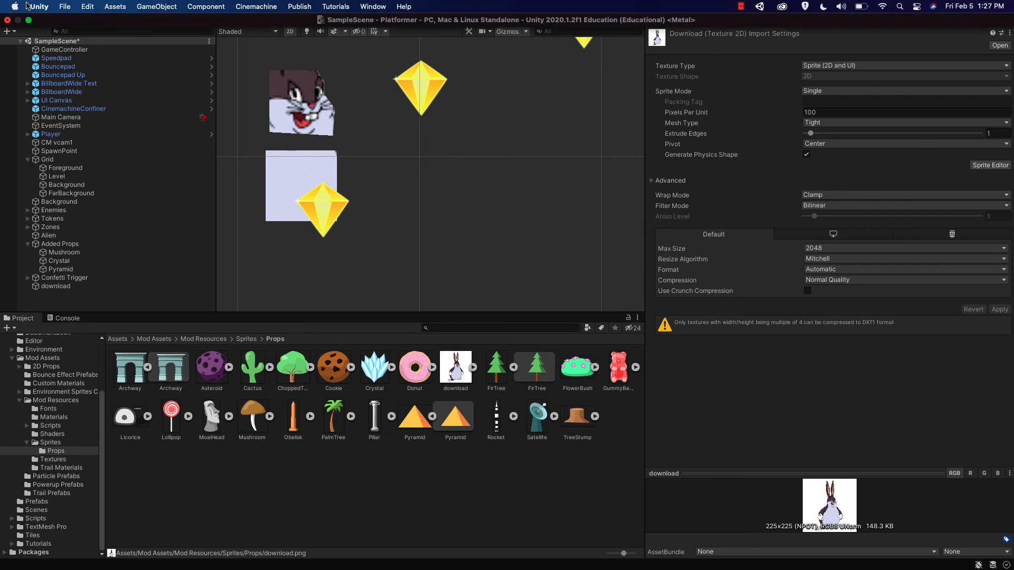
click(28, 19)
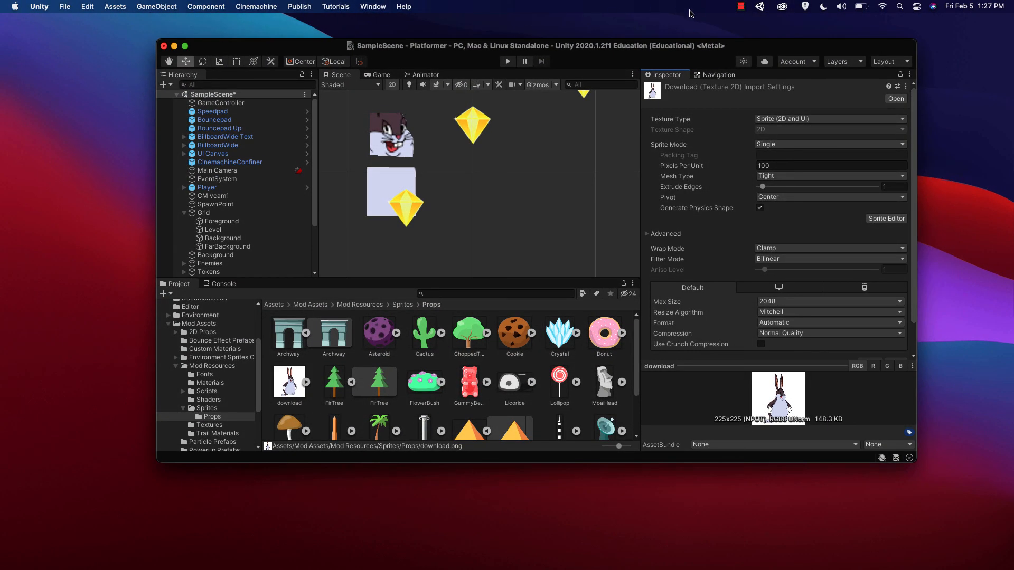